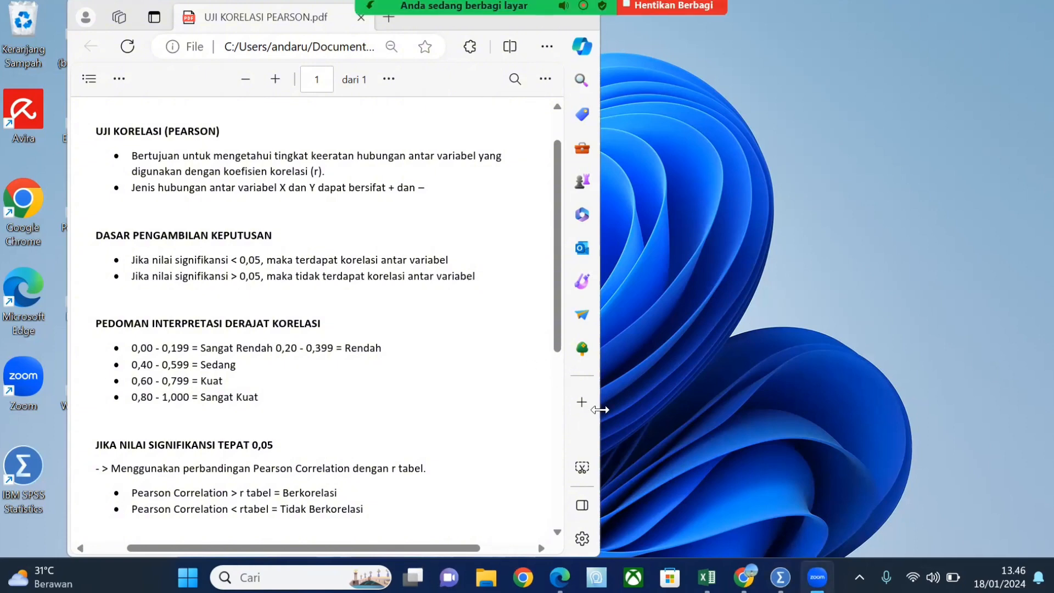
- Copy the first Total column, G2:G31, from the Excel workbook and paste it into the first column of the SPSS Data Editor
left_click(560, 576)
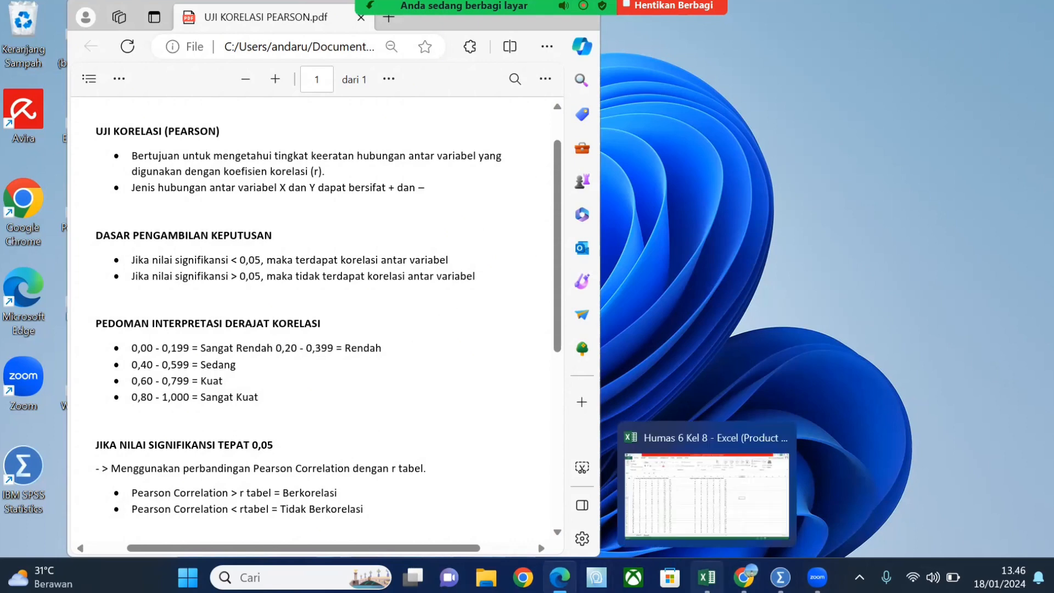
left_click(707, 576)
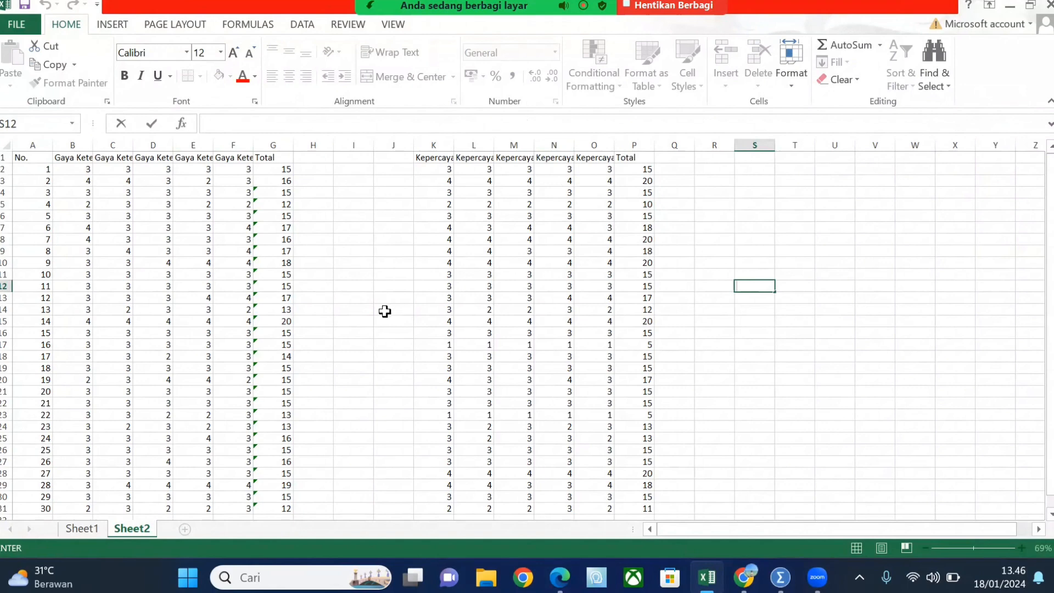
left_click(280, 170)
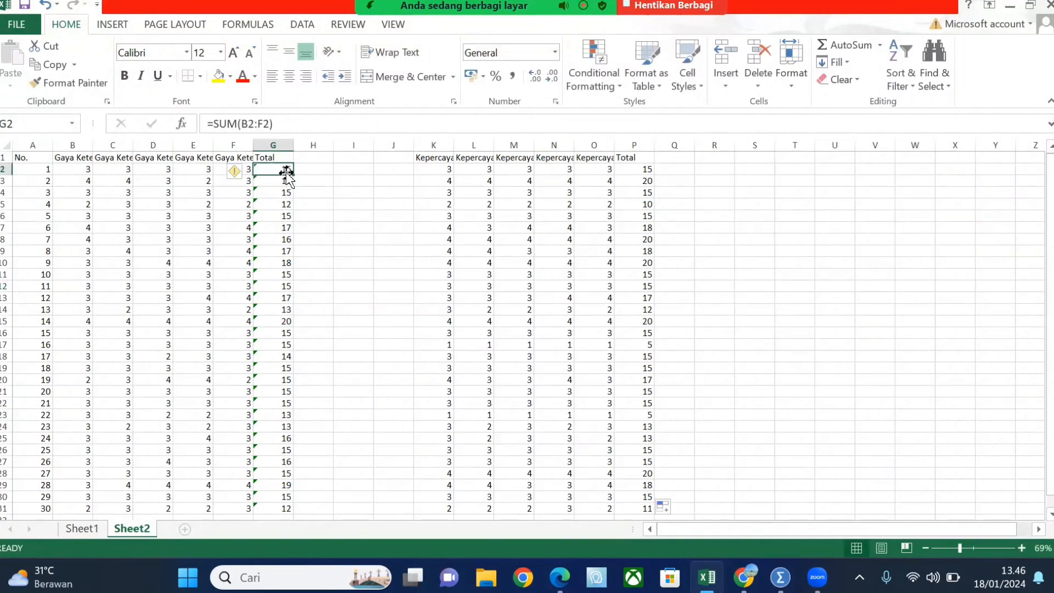
left_click_drag(297, 174, 296, 511)
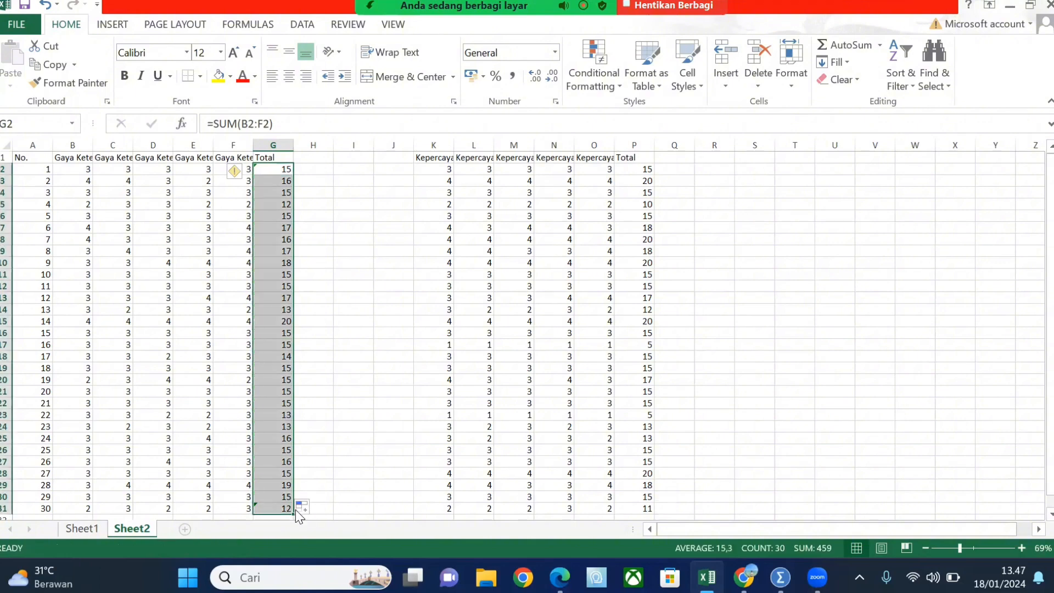
key("ctrl+c")
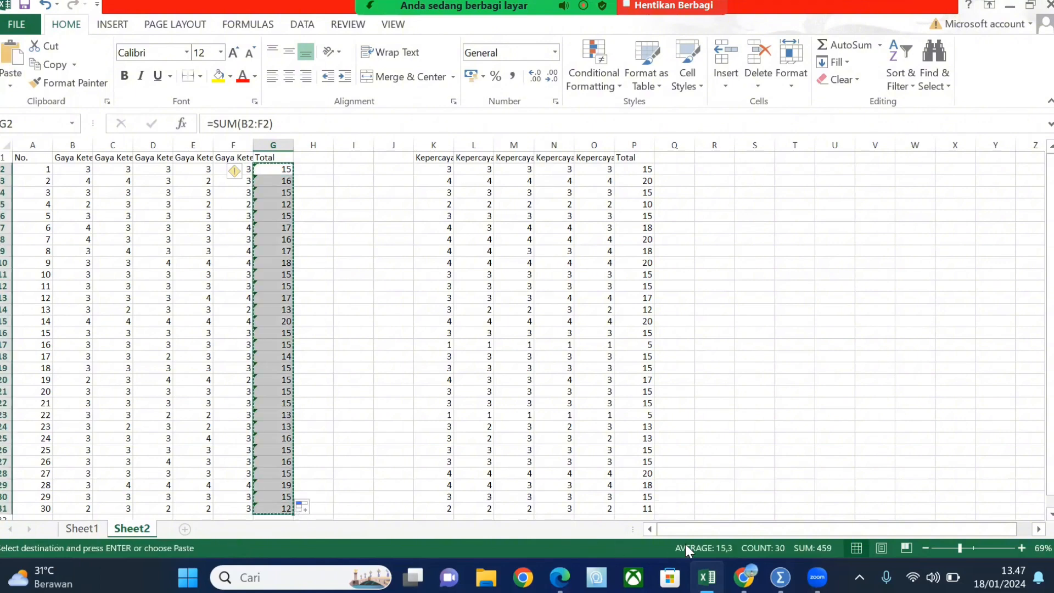
mouse_move(780, 577)
left_click(769, 513)
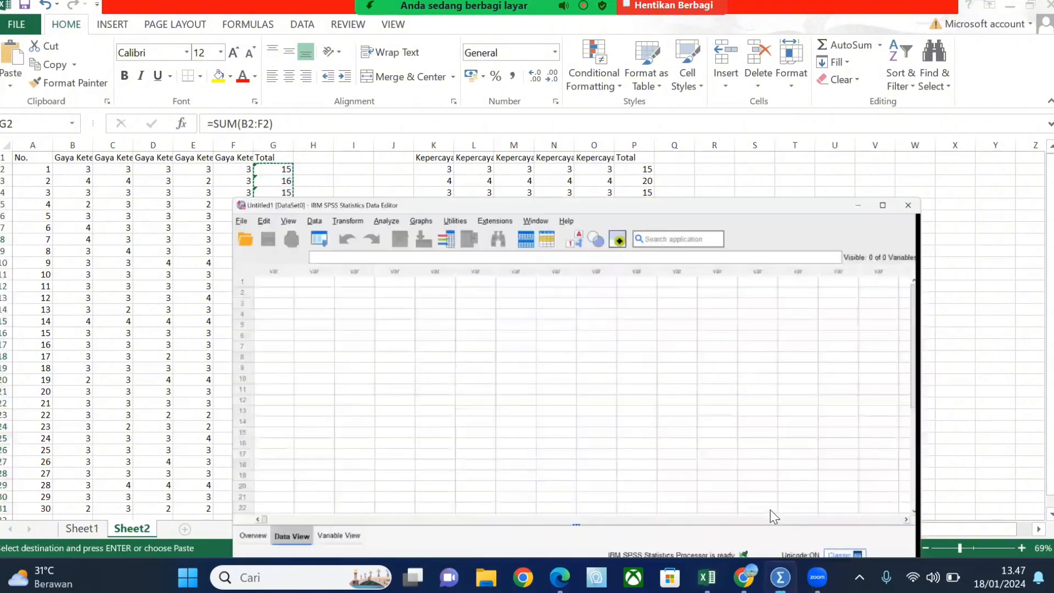
left_click(78, 128)
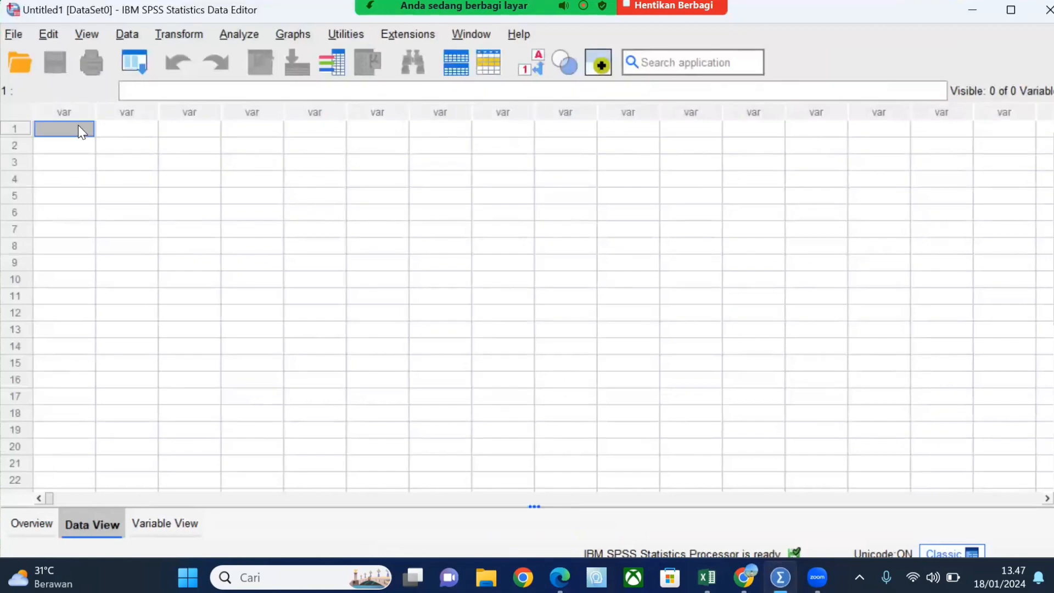
key("ctrl+v")
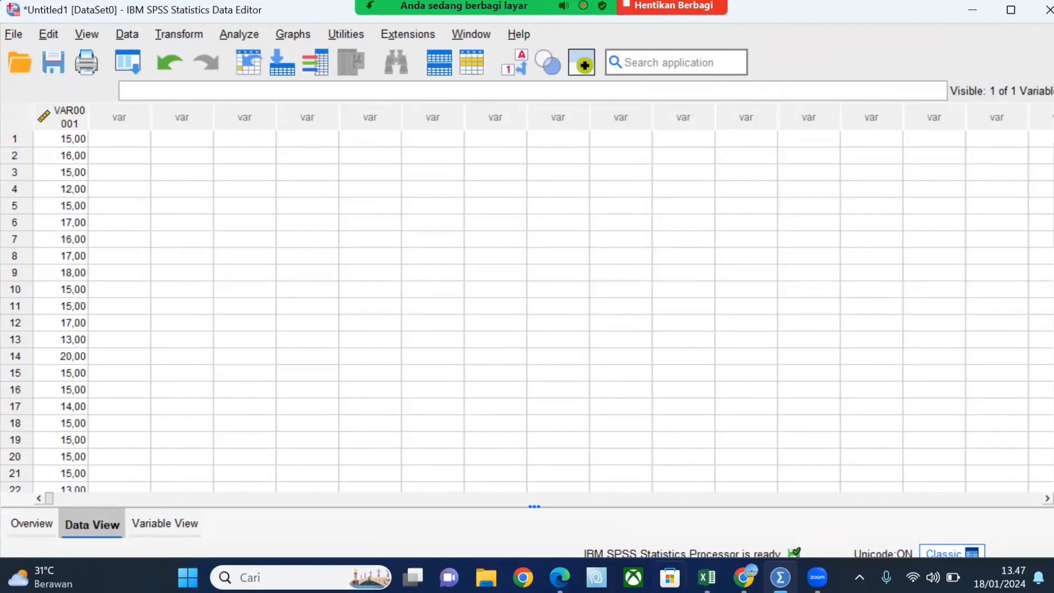
- Copy the second Total column, P2:P31, from the Excel workbook and paste it into the second column of the SPSS Data Editor
left_click(707, 576)
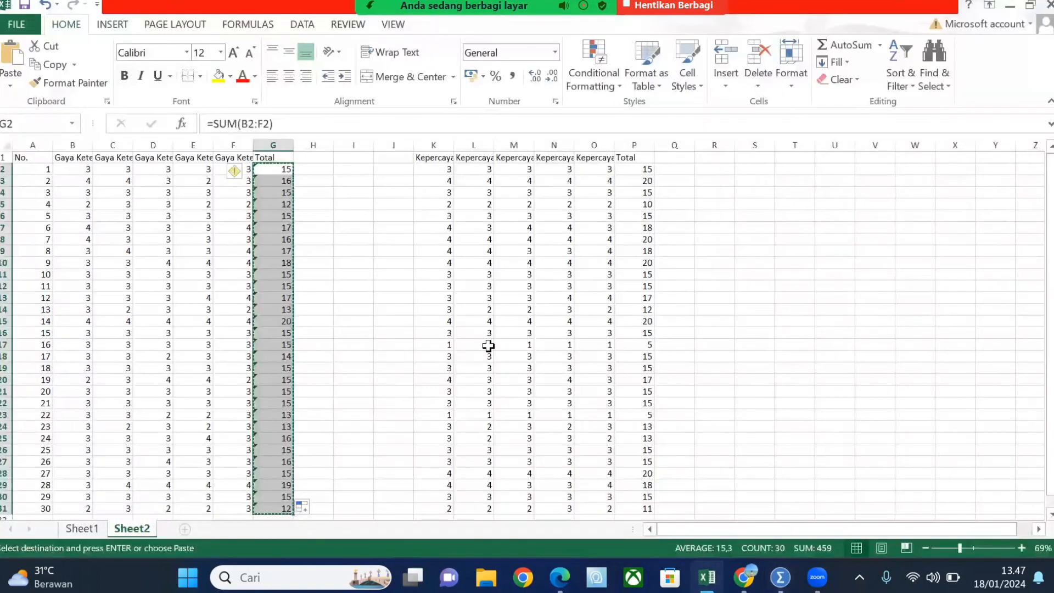
left_click(646, 170)
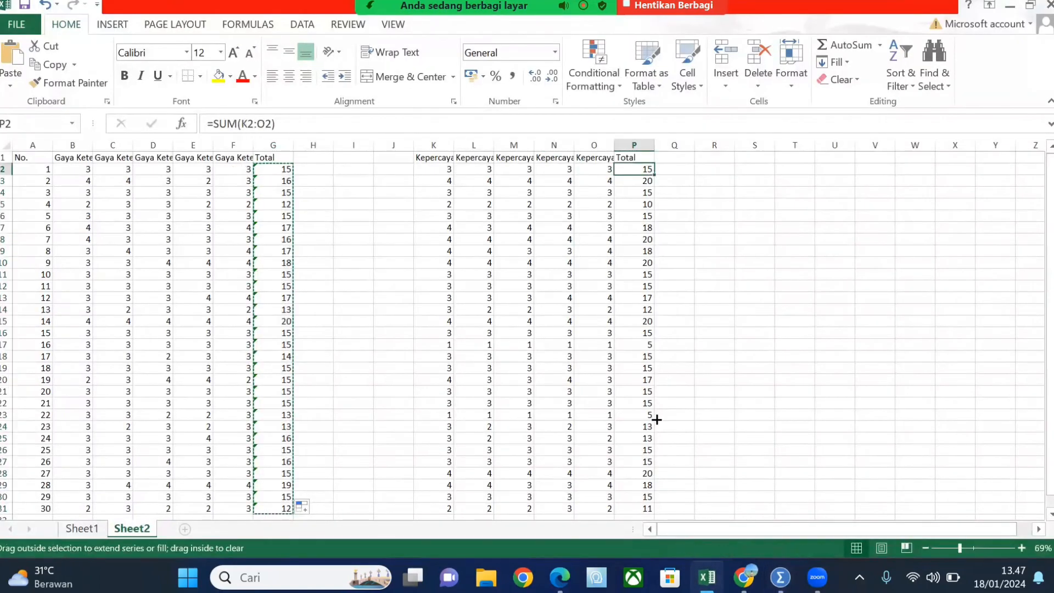
left_click_drag(656, 420, 661, 513)
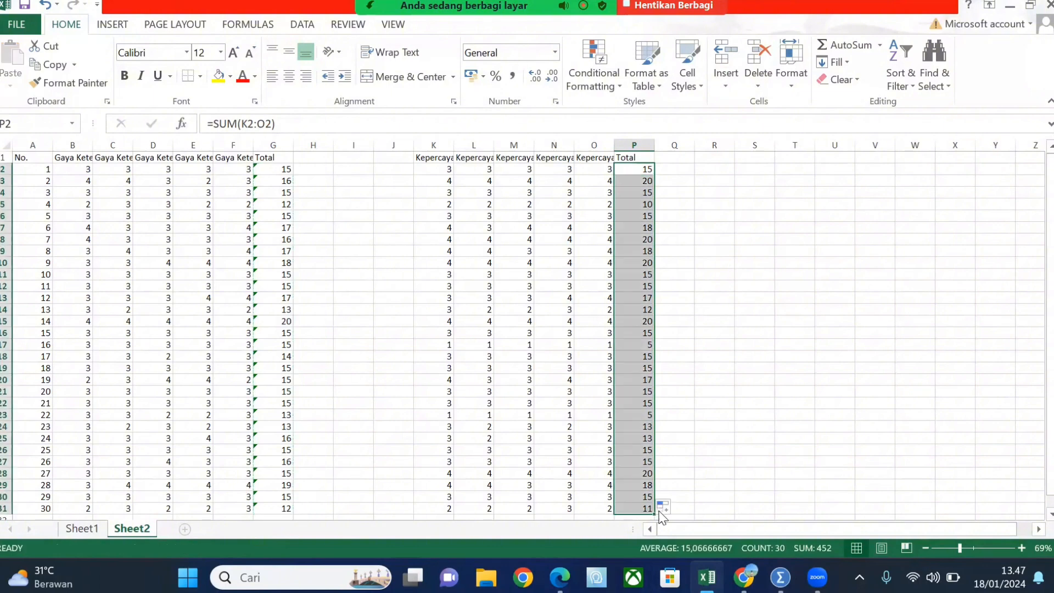
key("ctrl+c")
left_click(780, 576)
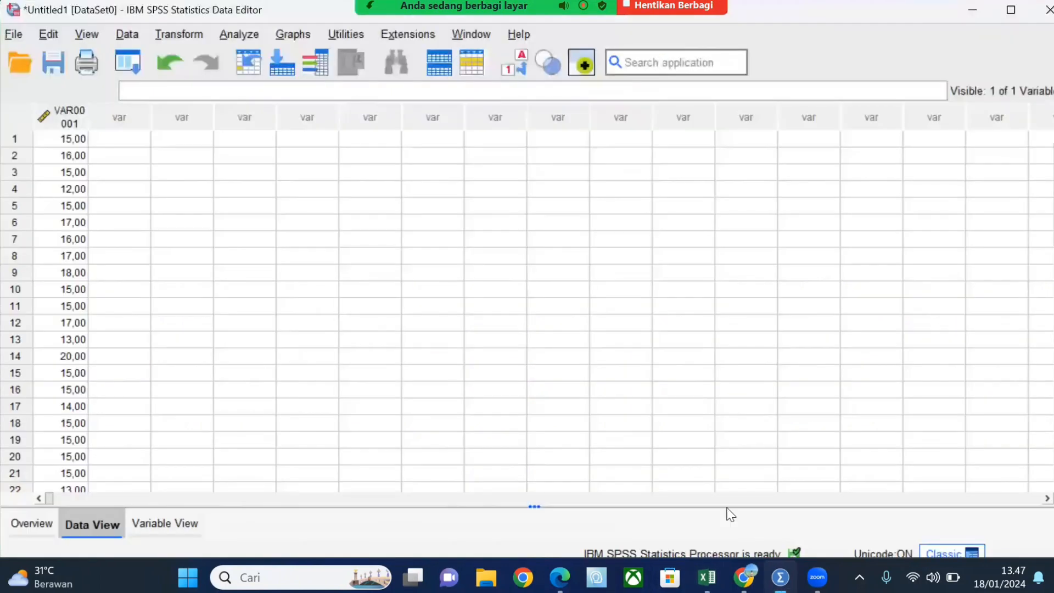
left_click(130, 143)
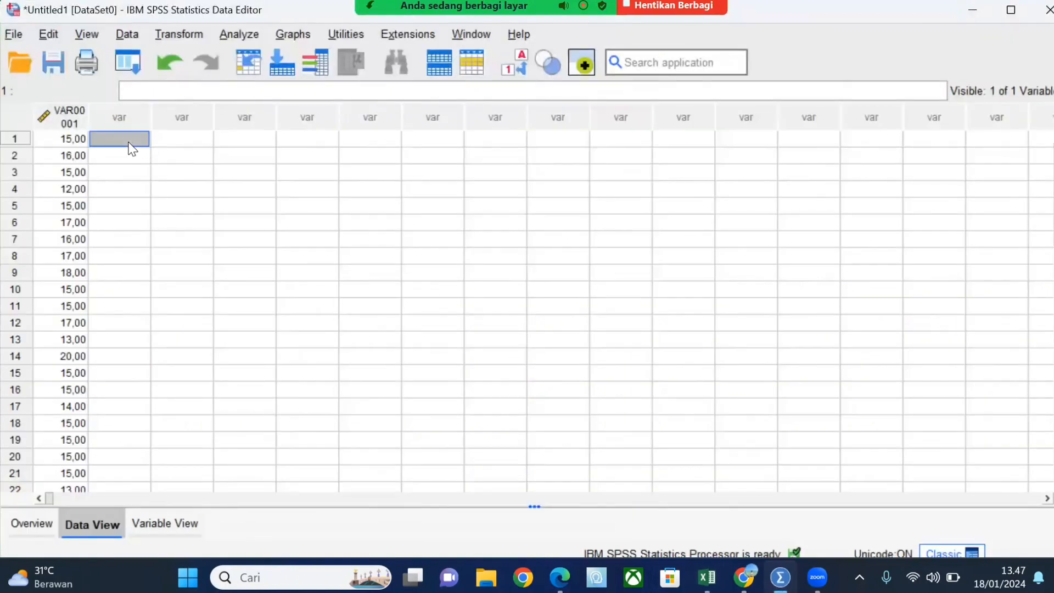
key("ctrl+v")
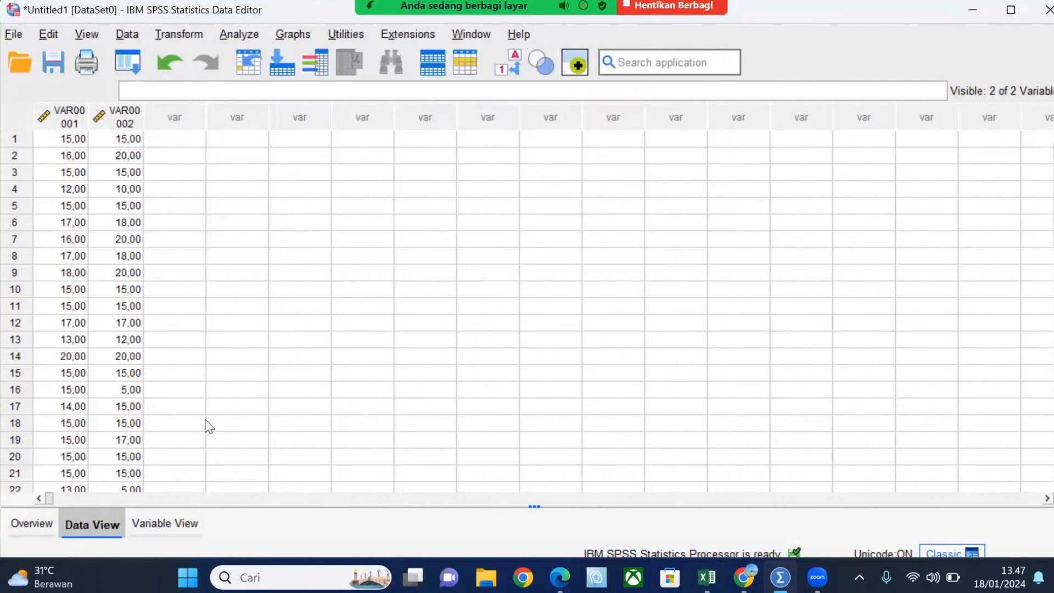
- Rename the first variable as x in the variable definitions
left_click(172, 522)
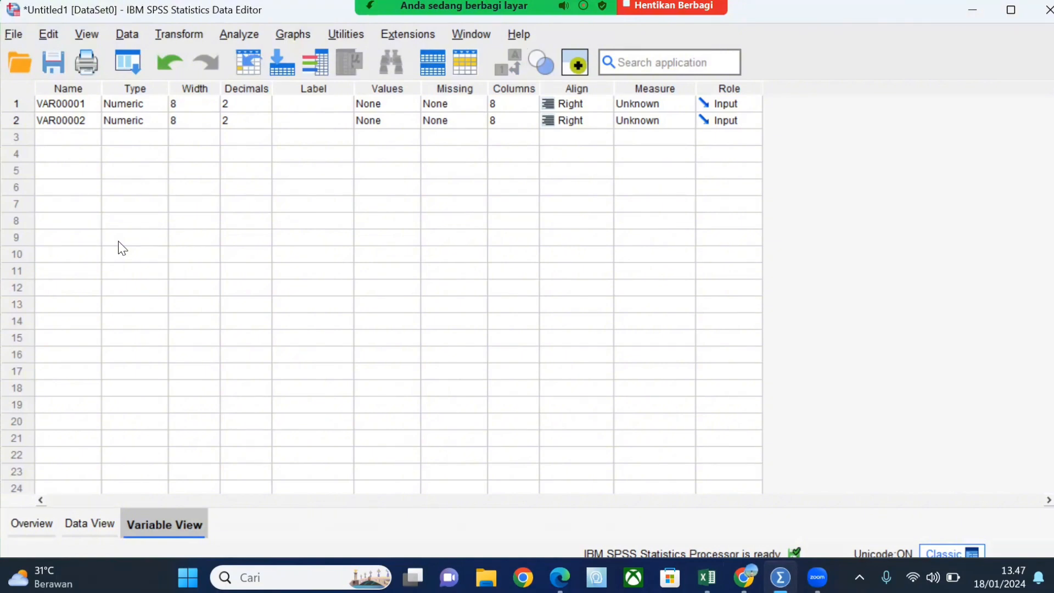
left_click(80, 103)
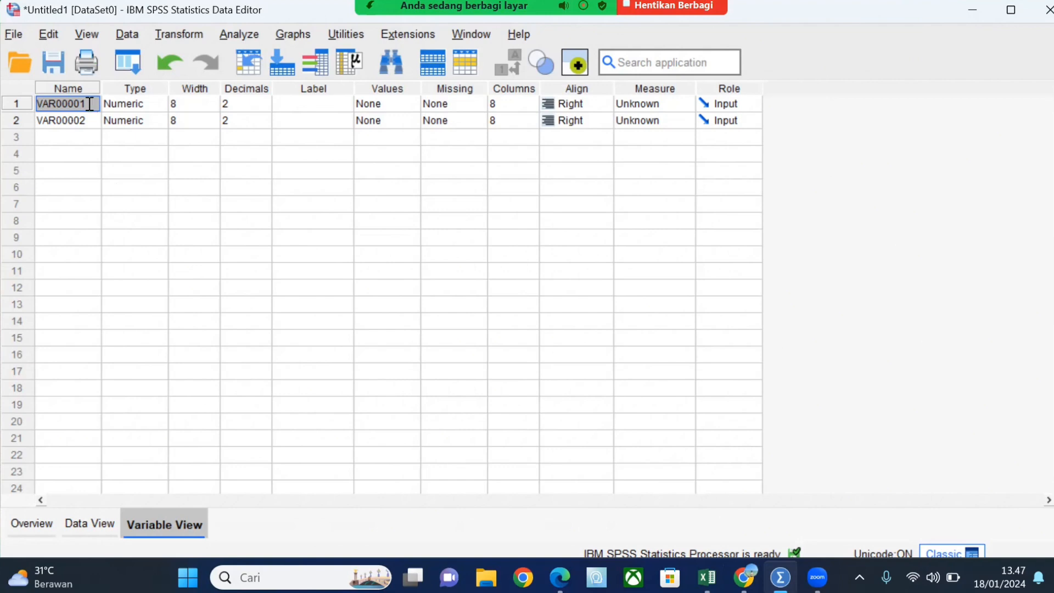
double_click(89, 104)
key("BackSpace")
key("BackSpace")
key("BackSpace")
key("BackSpace")
key("BackSpace")
key("BackSpace")
key("BackSpace")
key("BackSpace")
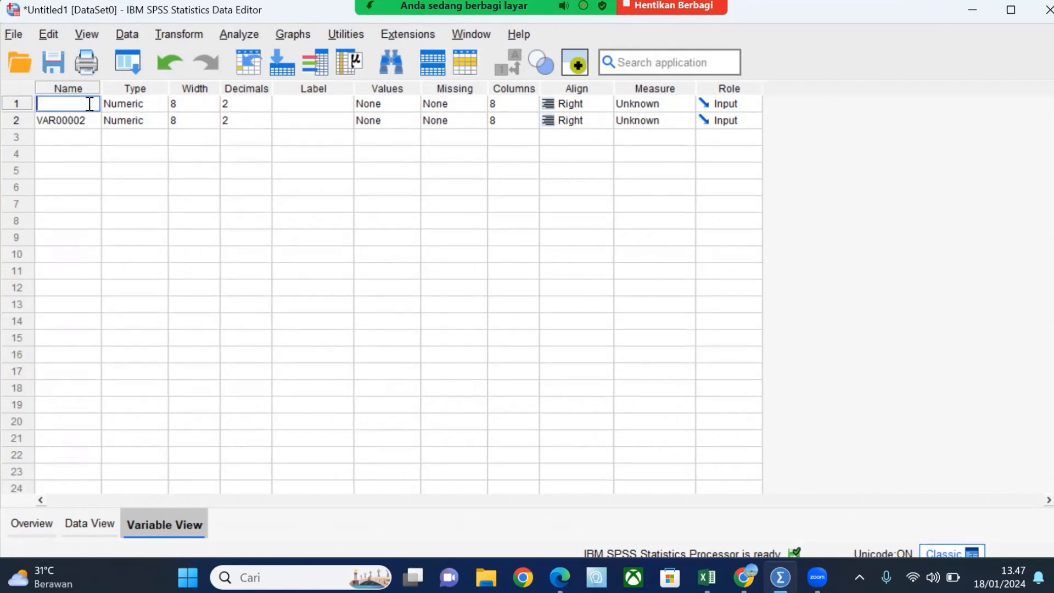
type("x")
- Rename the second variable as y
double_click(82, 117)
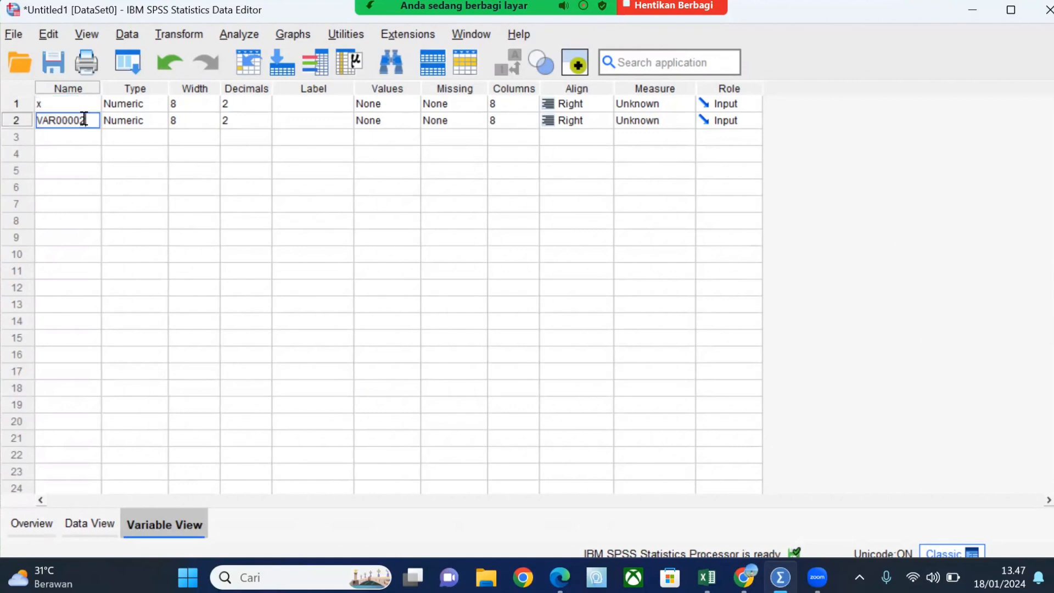
double_click(76, 118)
key("BackSpace")
type("y")
left_click(78, 186)
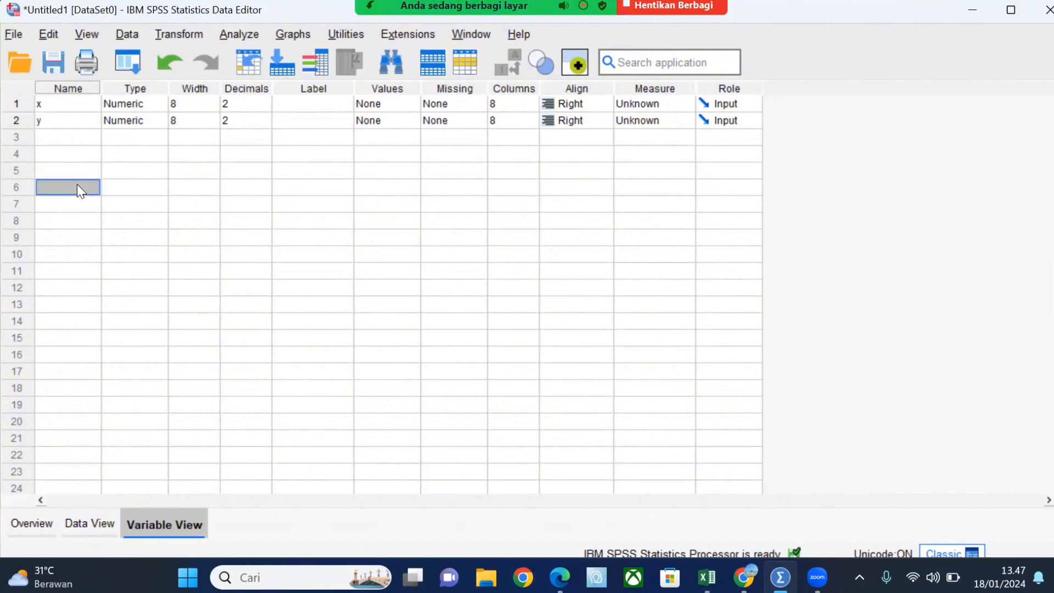
- Set the number of decimals to 0 for both variables x and y
left_click(258, 105)
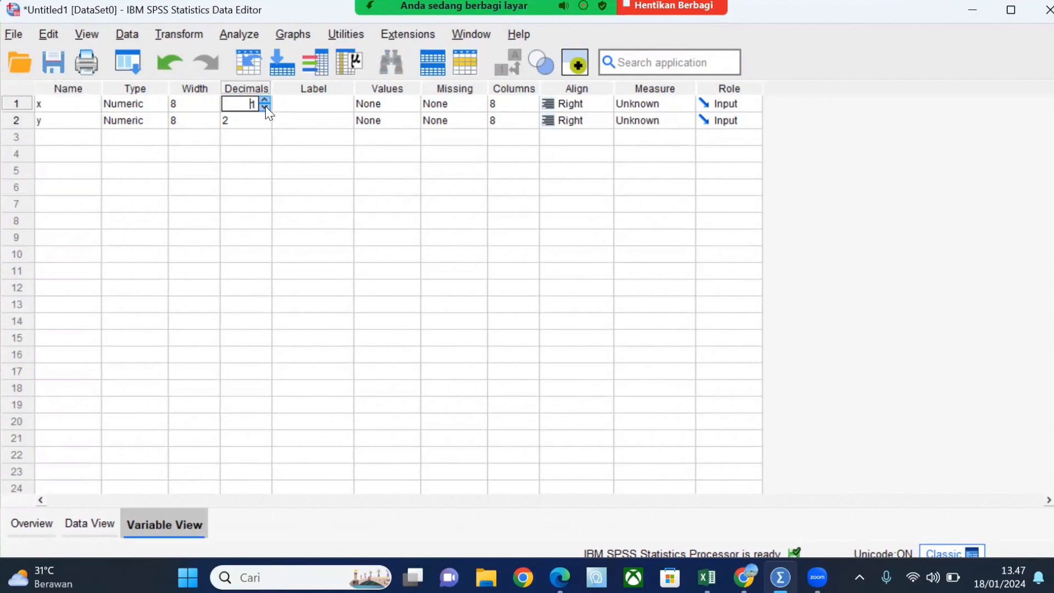
left_click(254, 121)
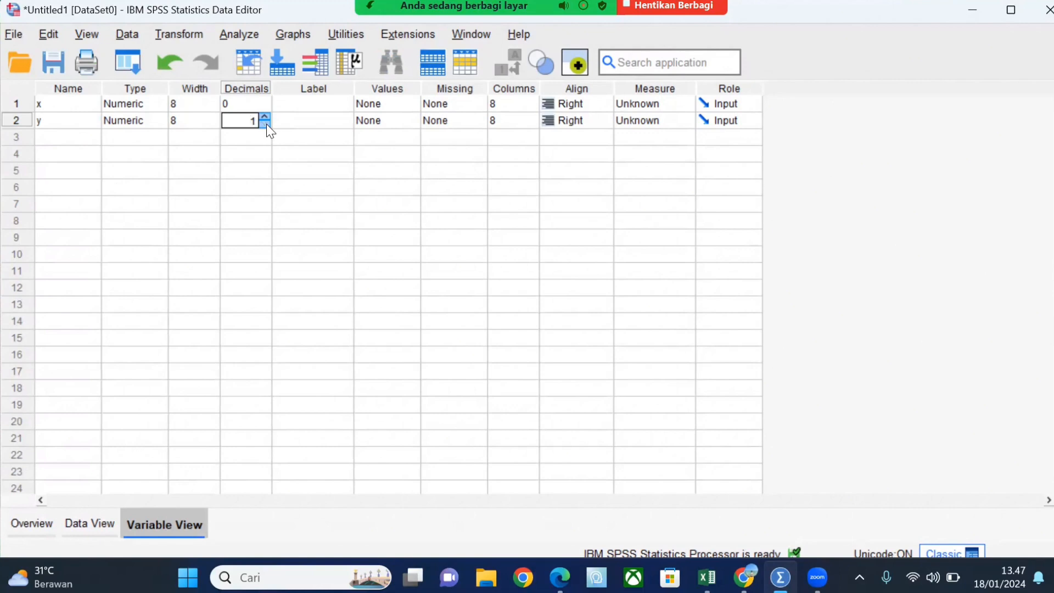
left_click(298, 185)
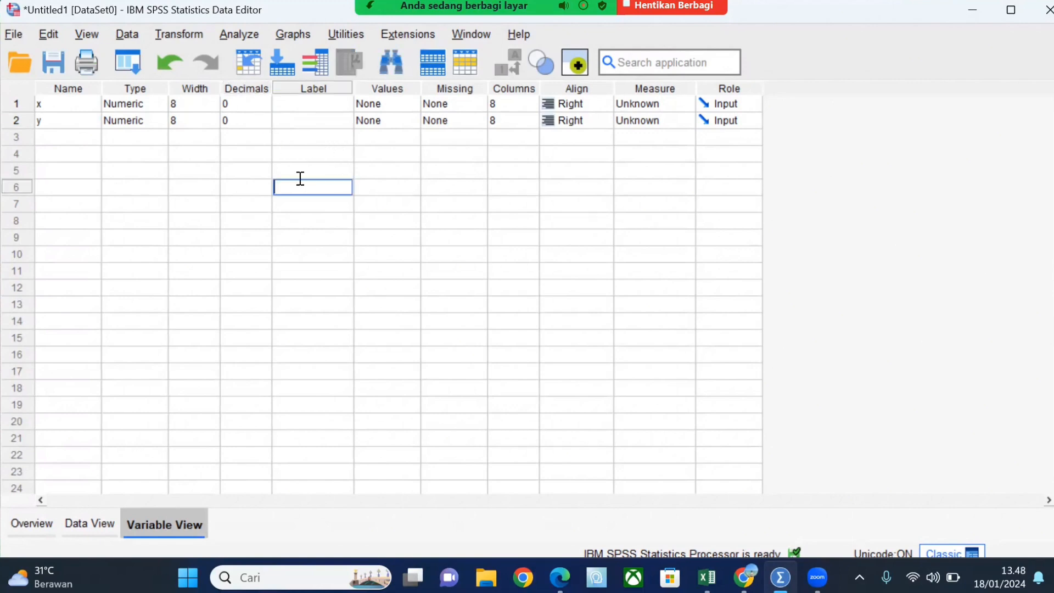
- Label variable x as Gaya and variable y as Kepercayaan
left_click(330, 102)
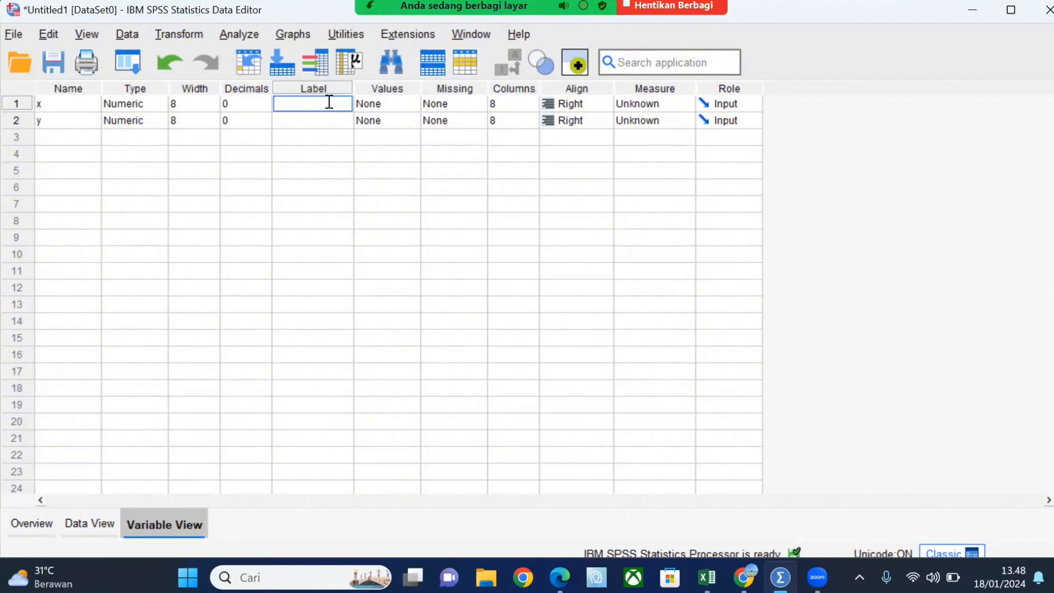
type("Gaya")
left_click(324, 120)
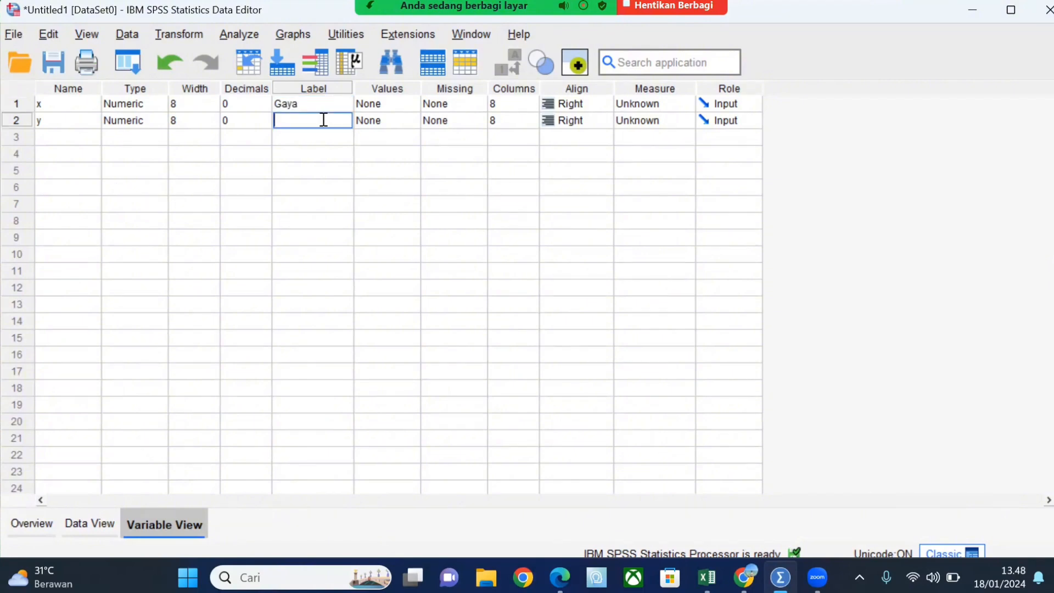
type("Kepercayaan")
left_click(470, 157)
left_click(476, 156)
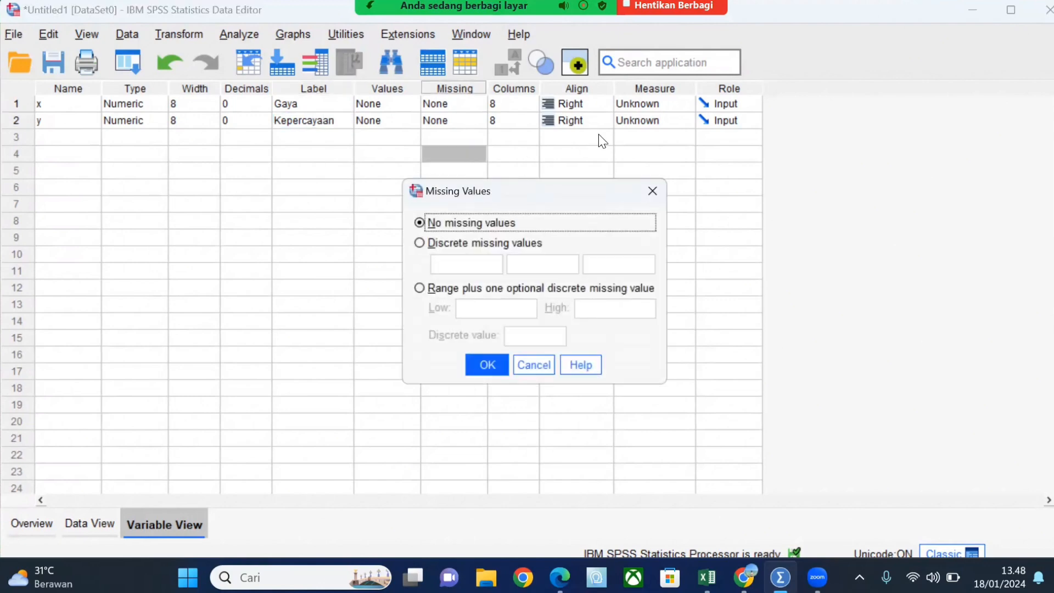
left_click(652, 193)
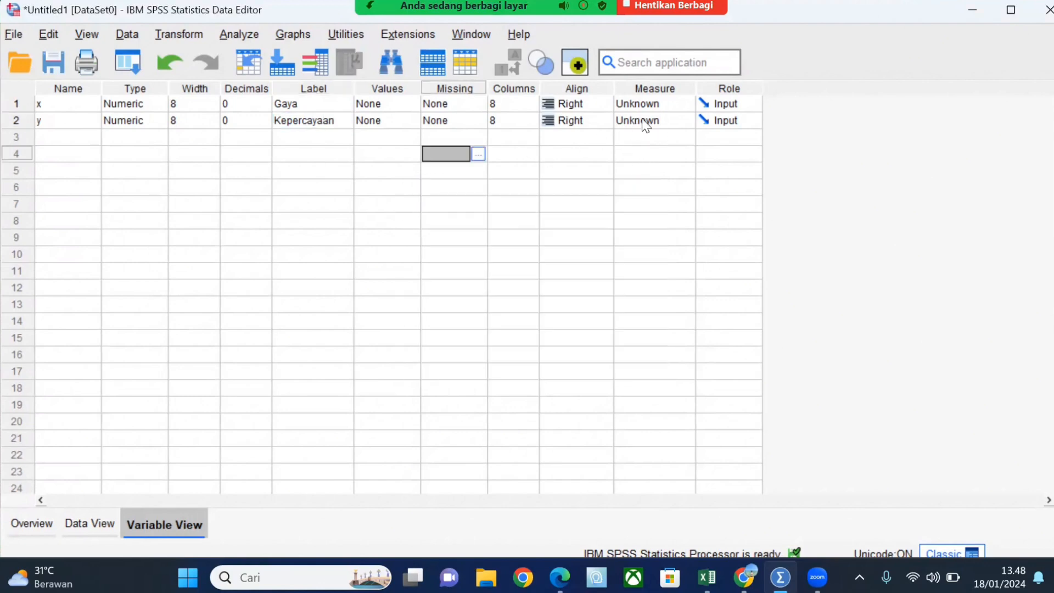
- Set the measurement level of both x and y to Nominal
left_click(649, 104)
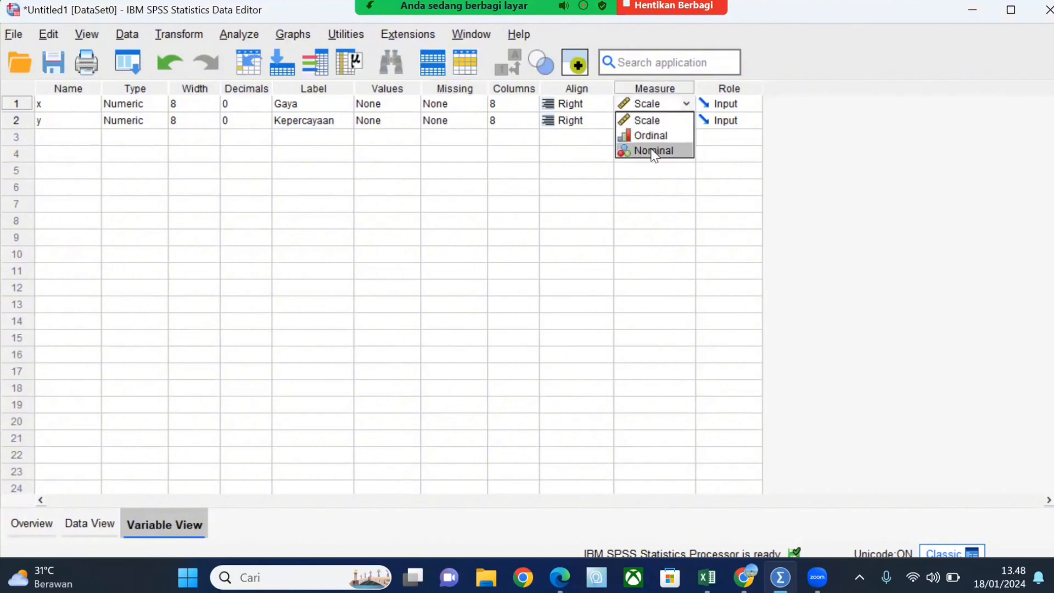
left_click(653, 152)
left_click(657, 124)
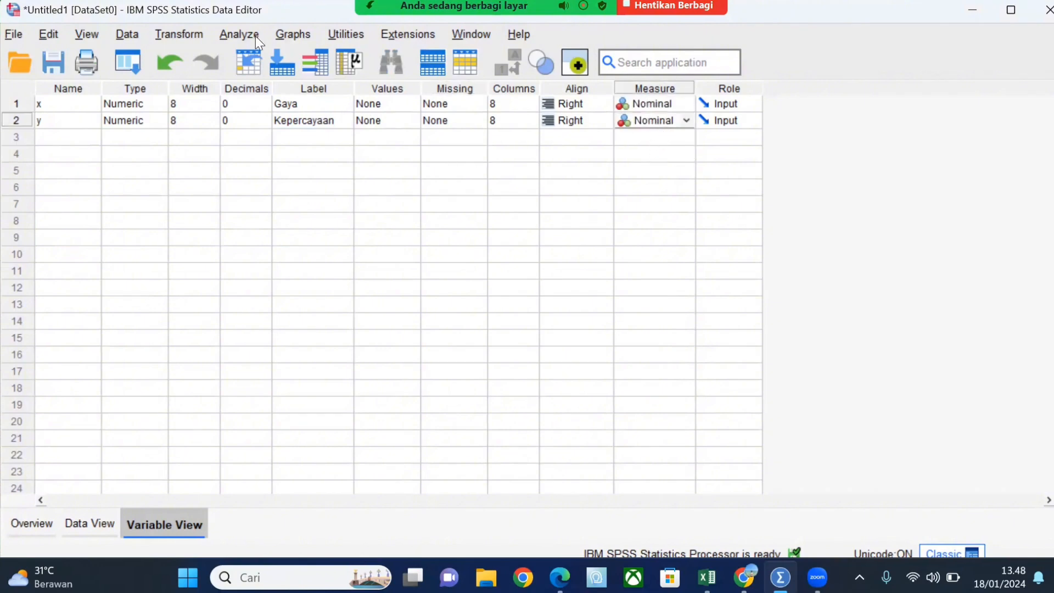
- Run a two-tailed bivariate Pearson correlation between Gaya and Kepercayaan with significant correlations flagged
left_click(240, 34)
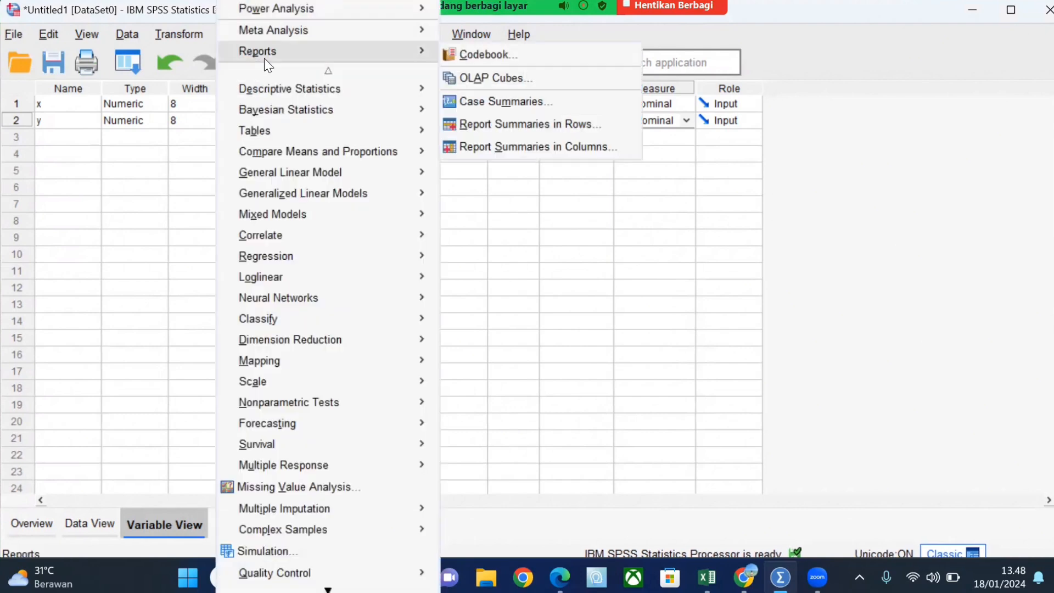
mouse_move(307, 238)
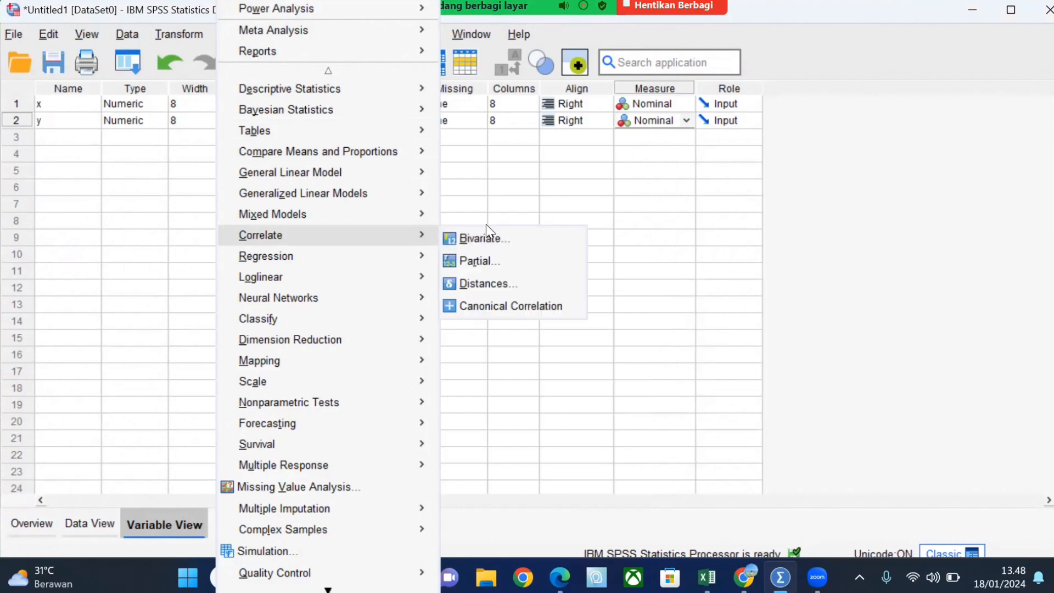
left_click(511, 245)
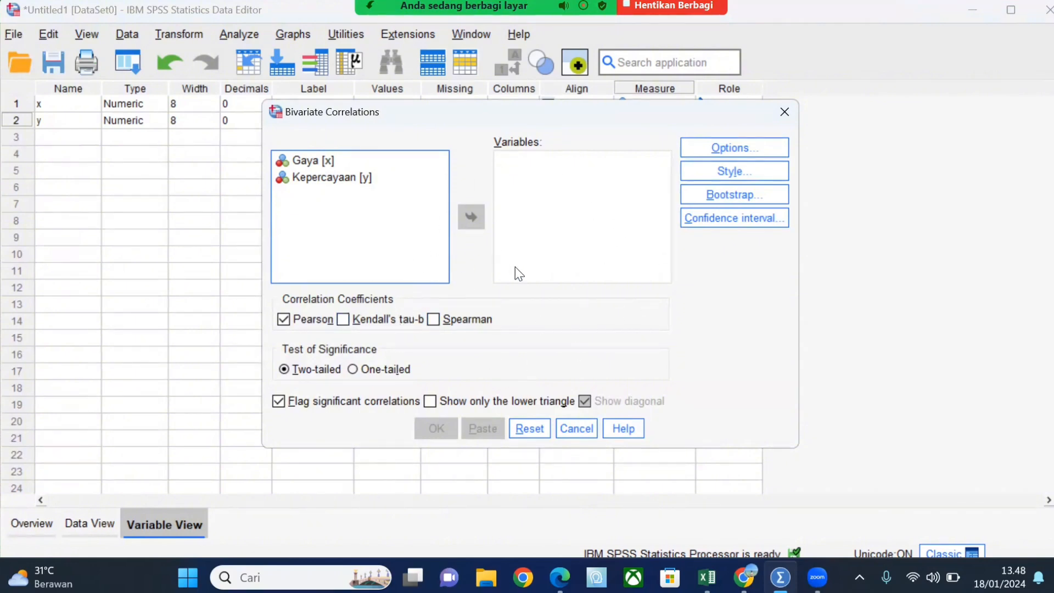
left_click(320, 165)
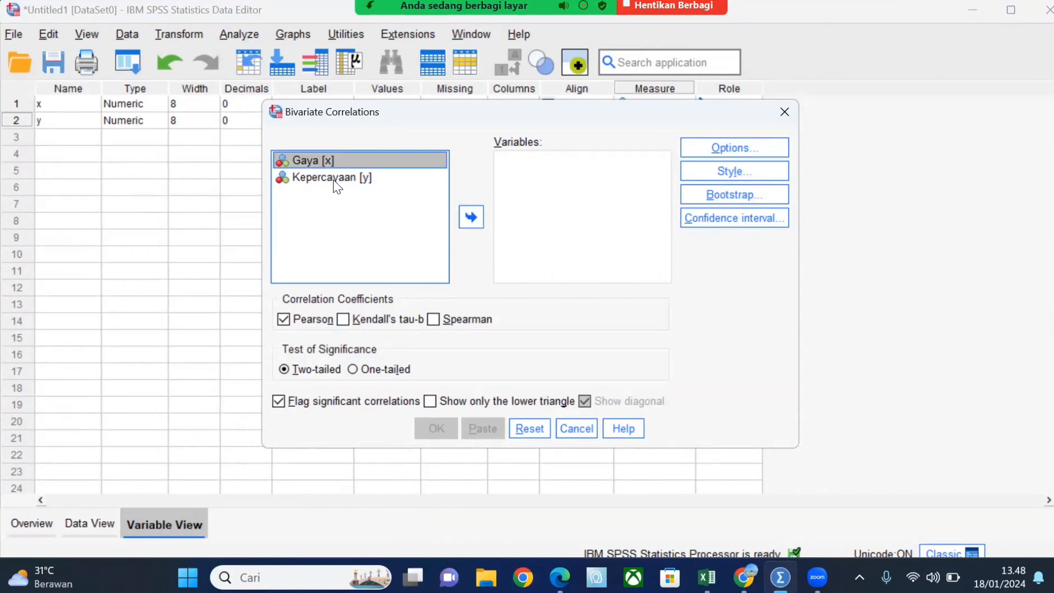
left_click(336, 178, "shift")
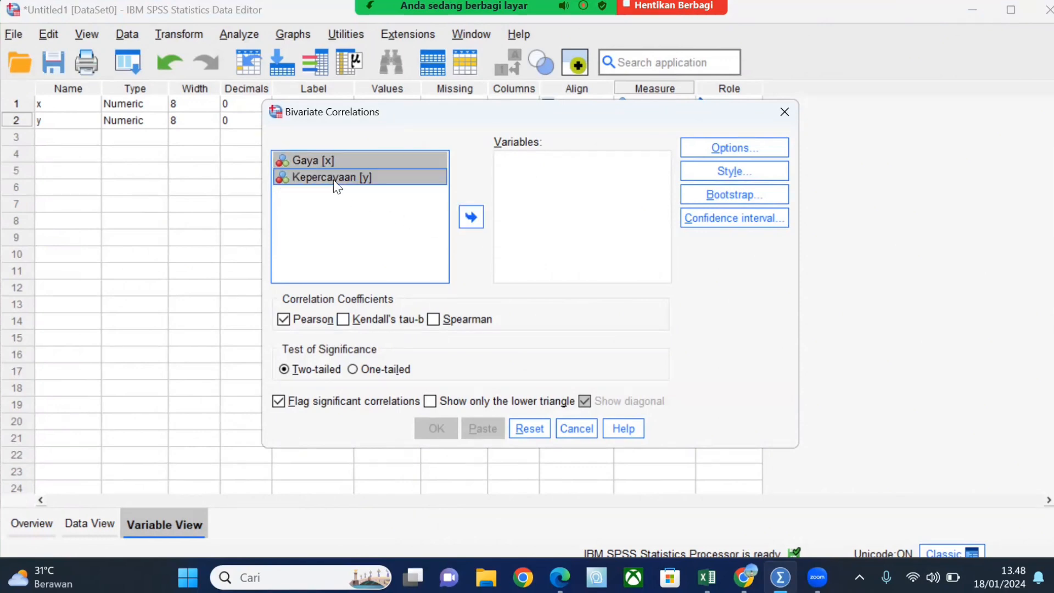
left_click(473, 218)
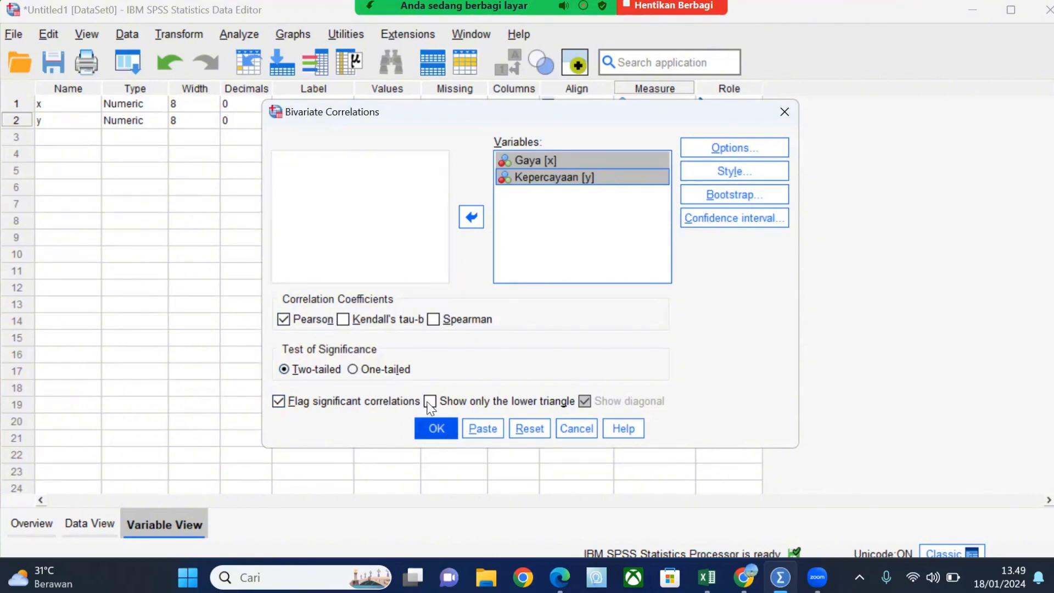
left_click(435, 430)
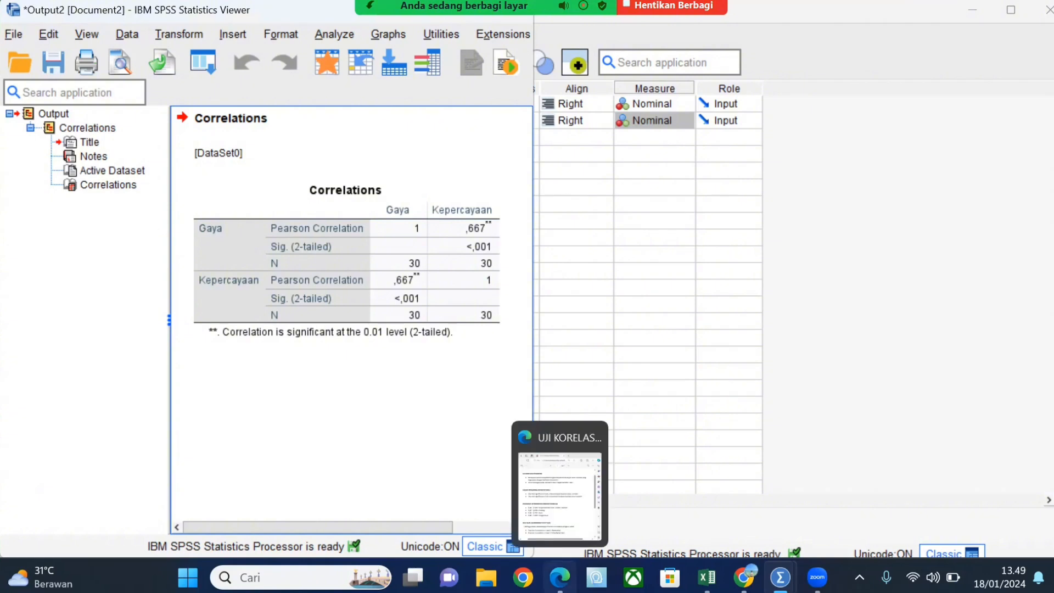
- Switch to UJI KORELASI PEARSON.pdf in Edge and place its window beside the SPSS Correlations output
left_click(560, 577)
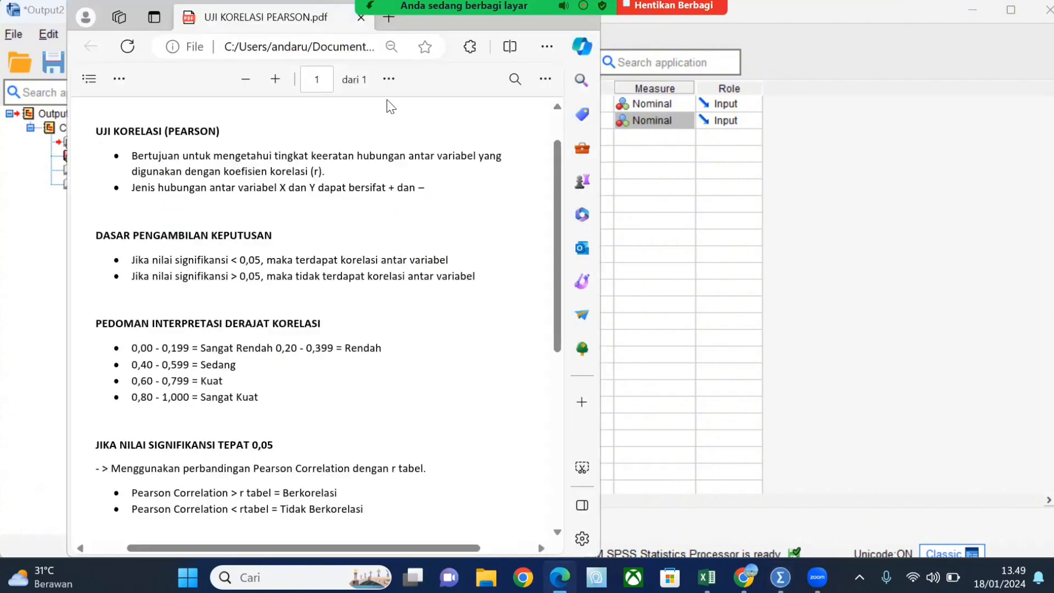
left_click_drag(129, 4, 594, 67)
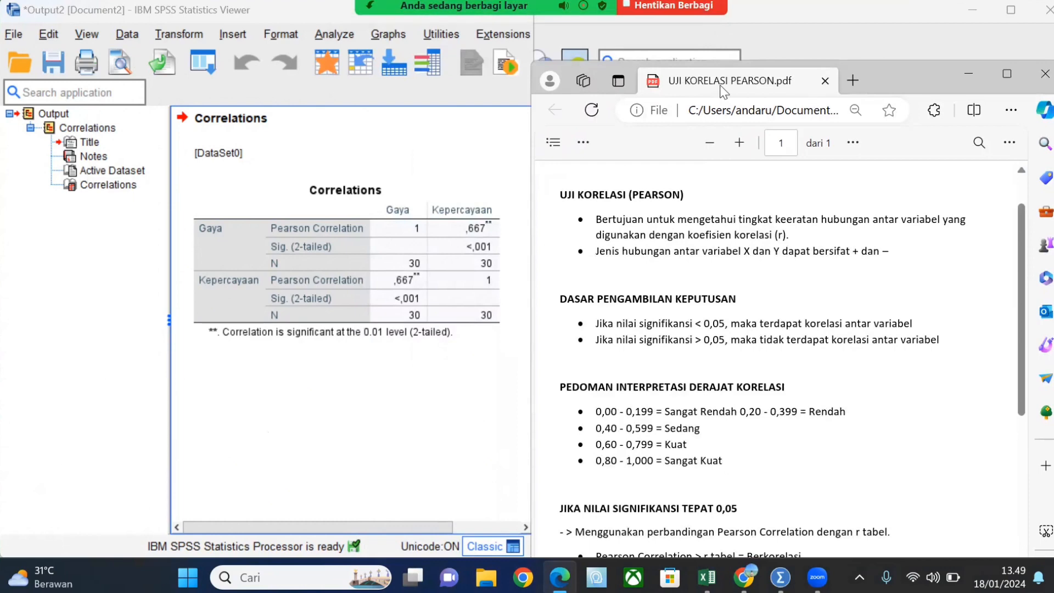
left_click_drag(905, 75, 903, 29)
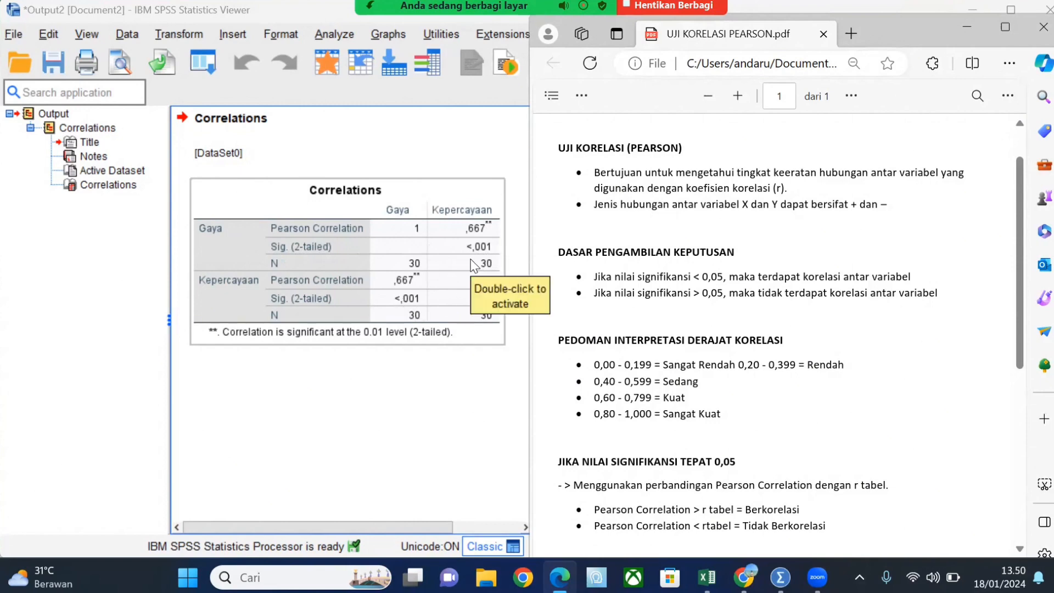
- Examine the significance and Pearson correlation of Gaya and Kepercayaan against the PDF's decision rules and correlation-strength guidelines
left_click(448, 360)
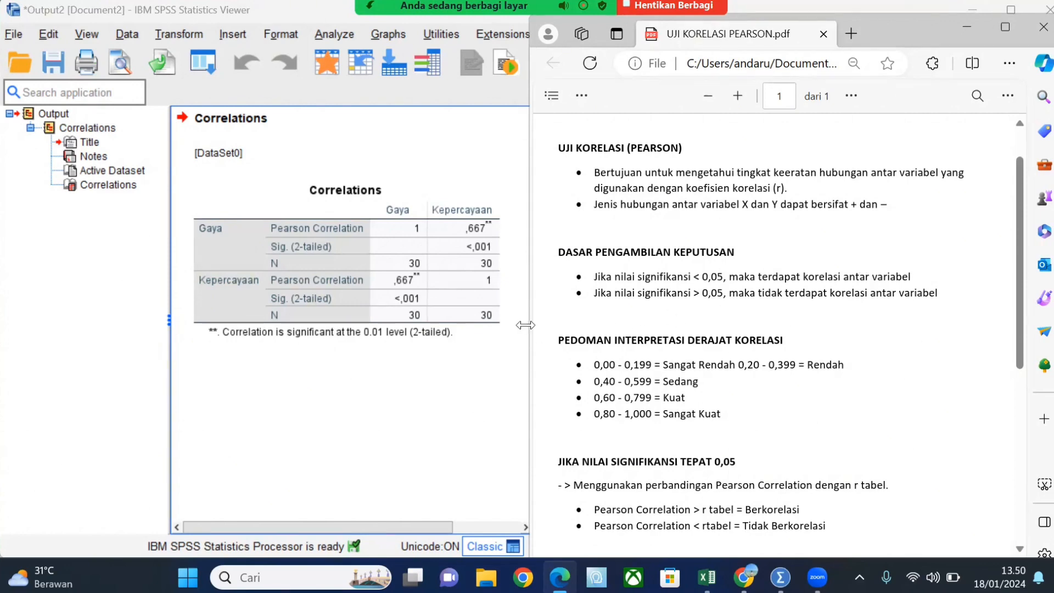
left_click(413, 313)
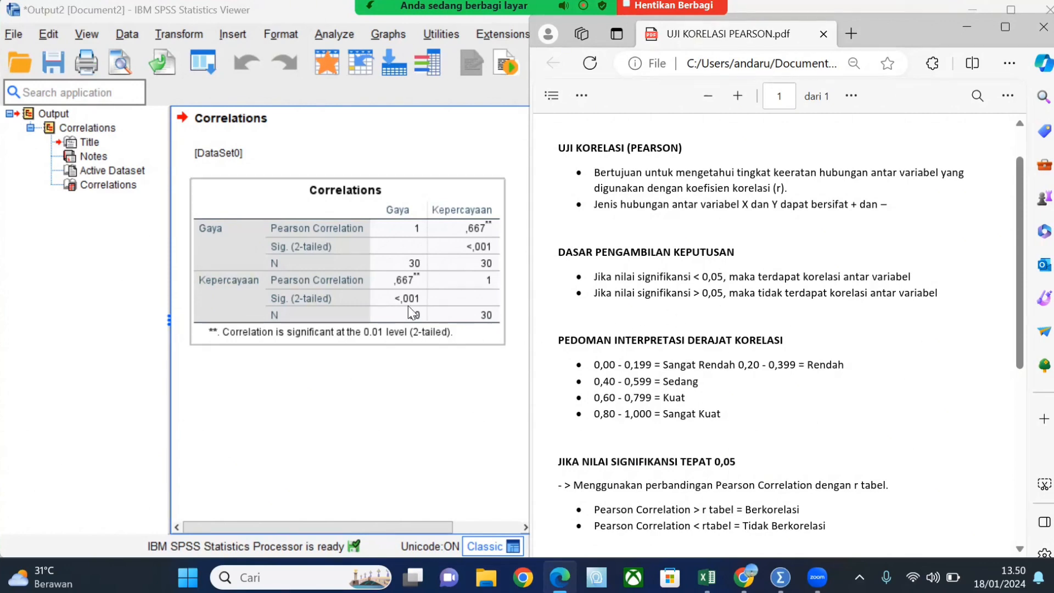
left_click(554, 341)
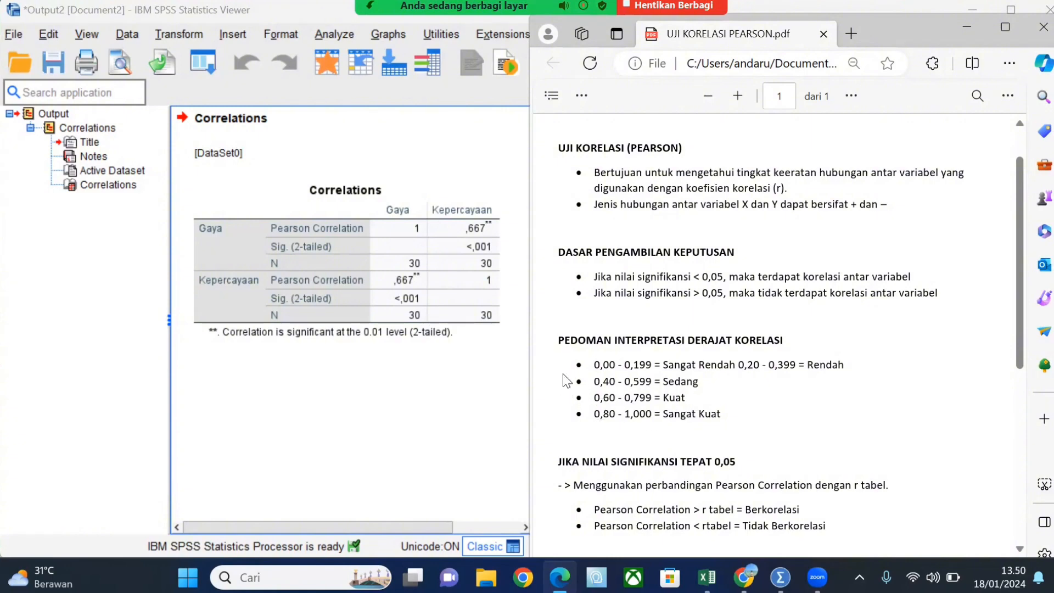
left_click(479, 231)
left_click(395, 191)
left_click(429, 328)
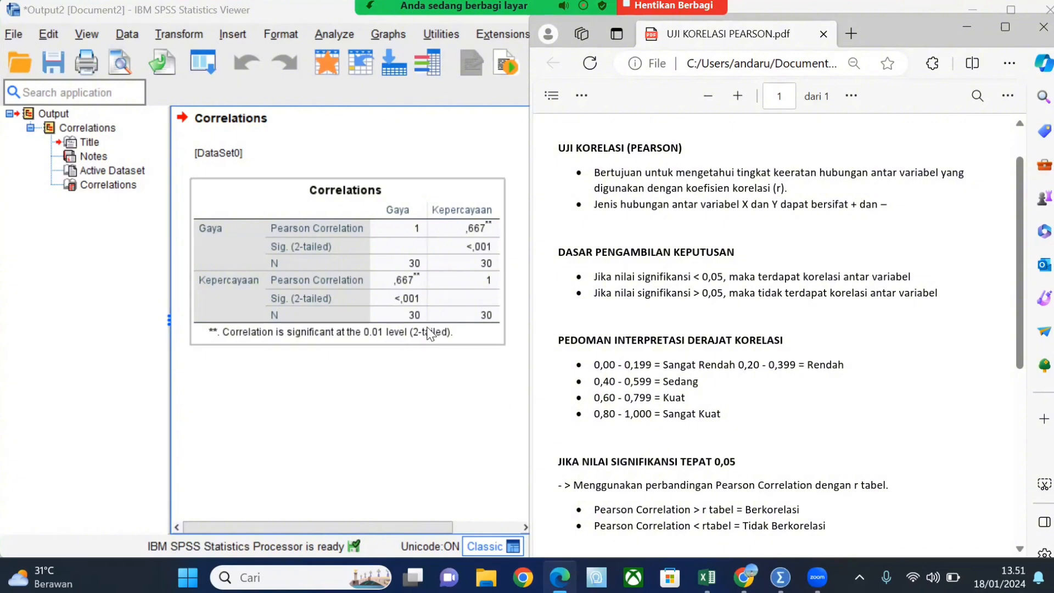